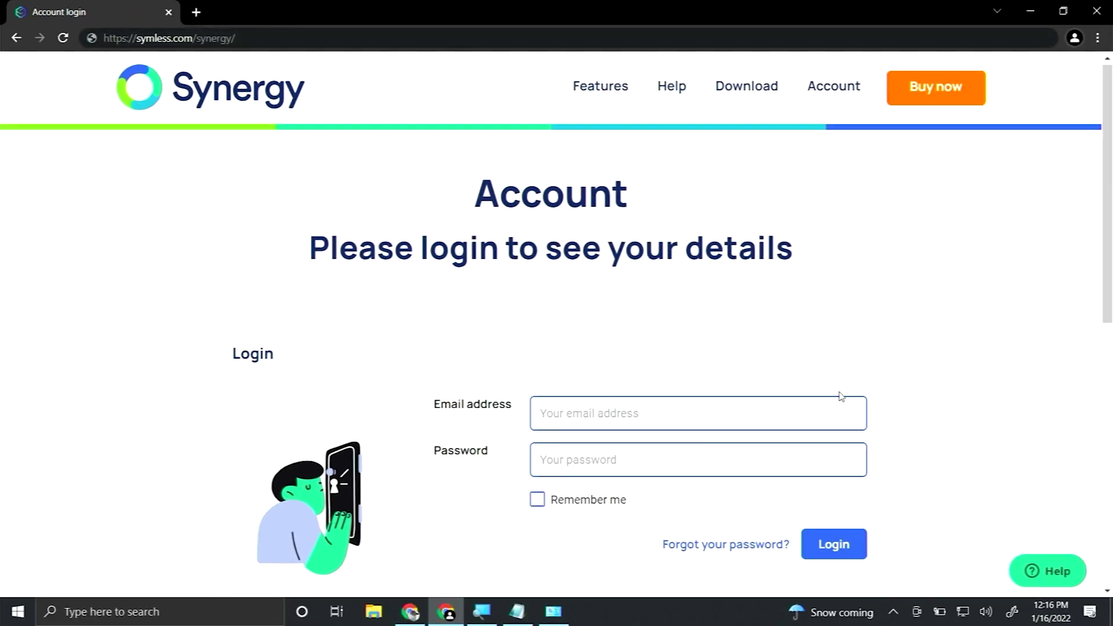
# Step: Open the Synergy Download page and scroll to the Windows 32-bit and 64-bit 1.14.2 installers
pyautogui.scroll(-1, 942, 405)
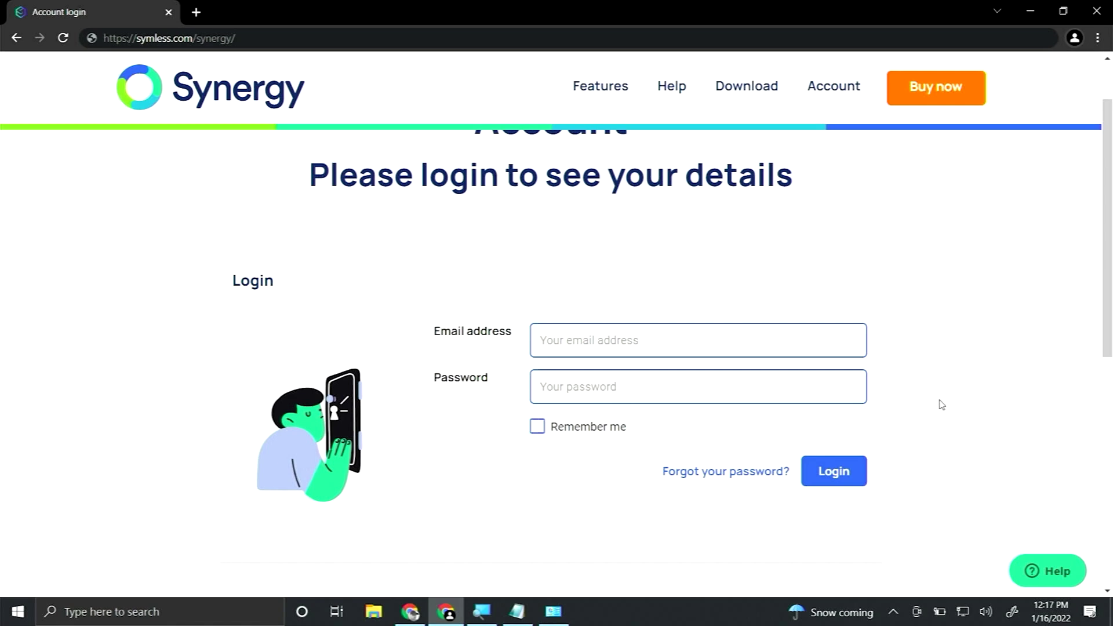
pyautogui.scroll(1, 903, 260)
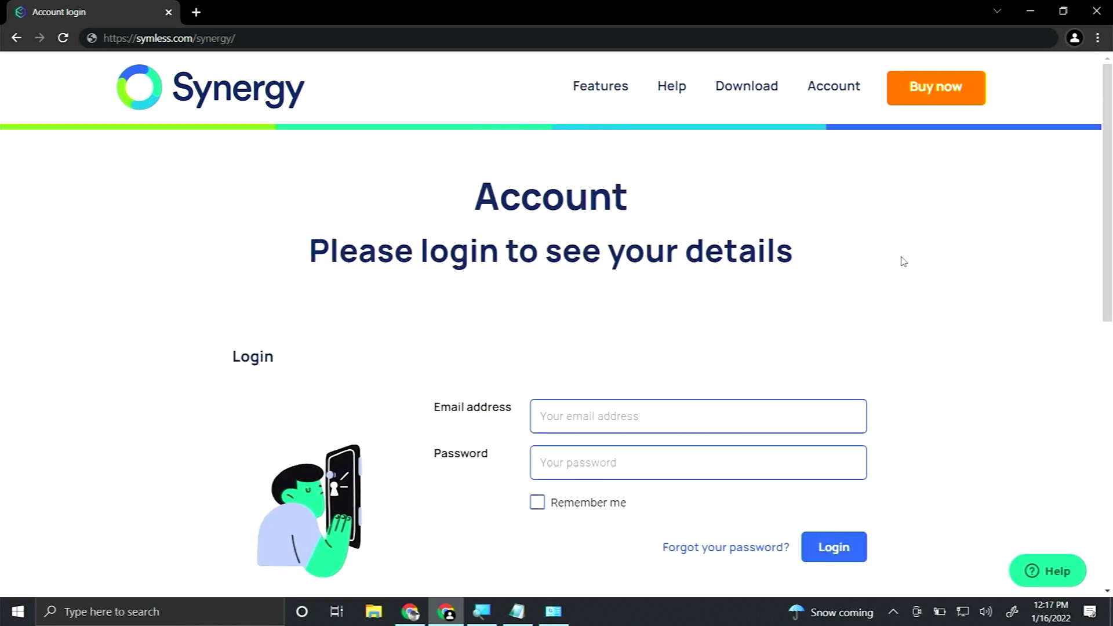
pyautogui.click(746, 87)
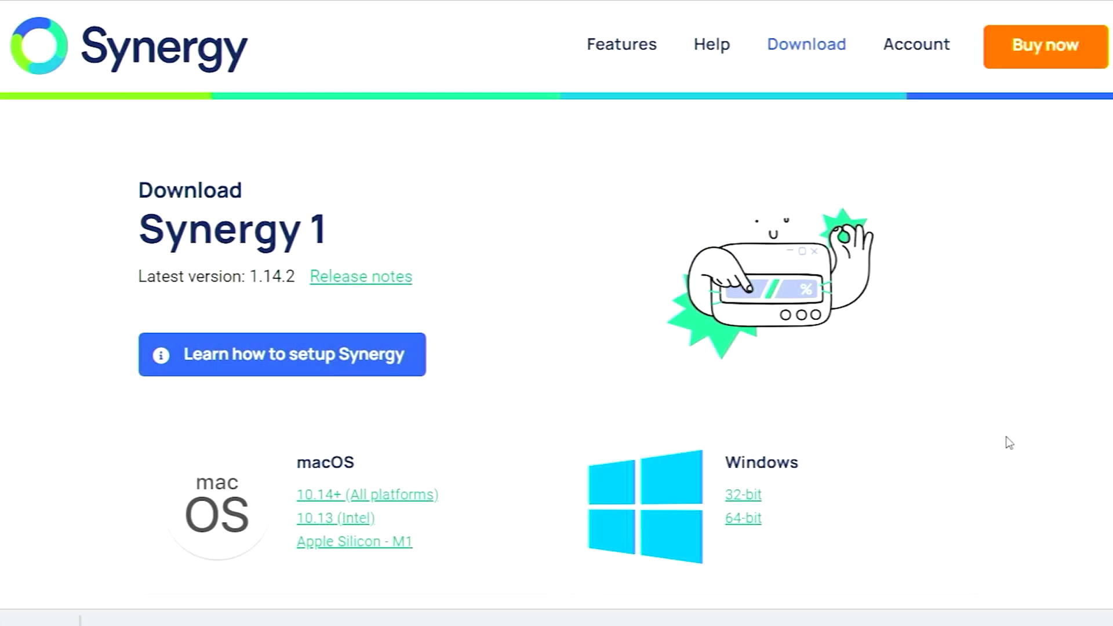
pyautogui.scroll(-2, 1010, 443)
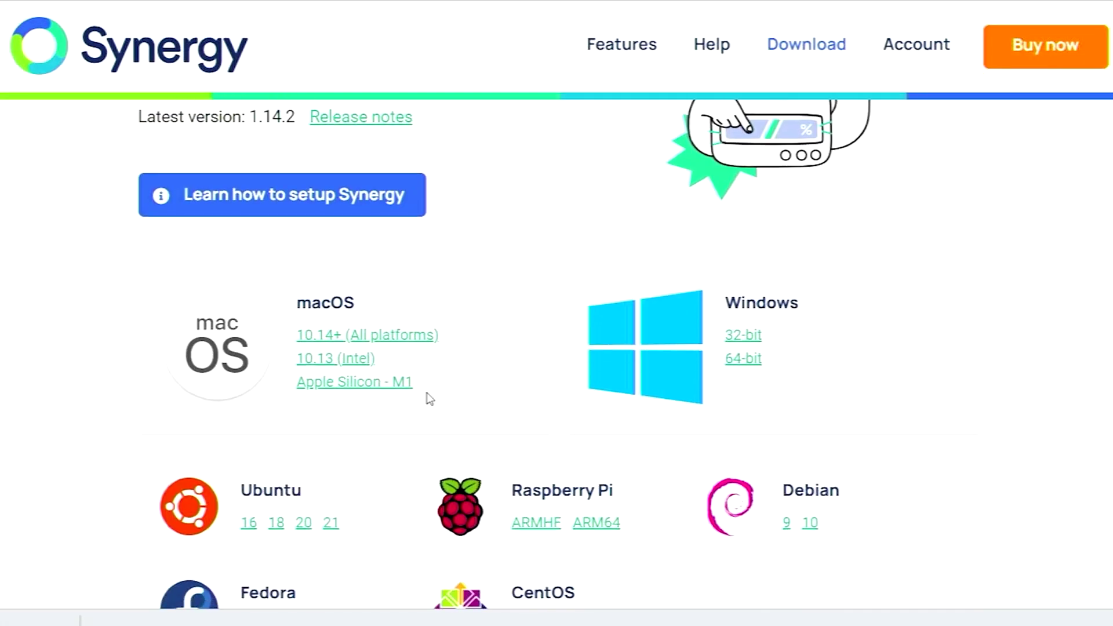
pyautogui.scroll(-2, 954, 381)
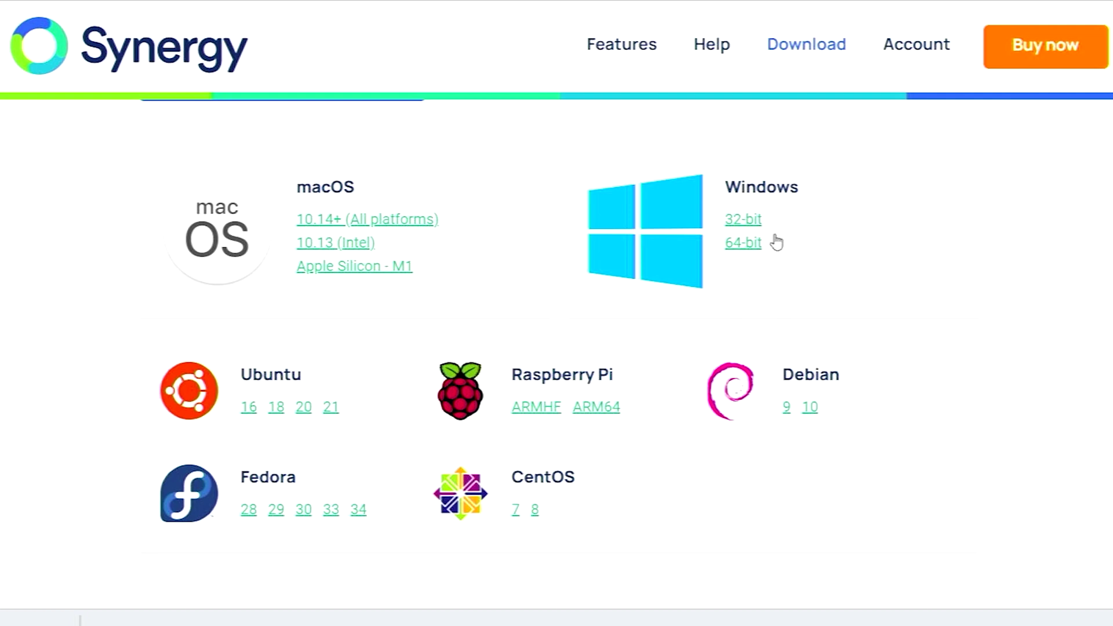
# Step: Save the 64-bit synergy_1.14.2 Windows .msi installer and run it from its Downloads folder
pyautogui.click(743, 245)
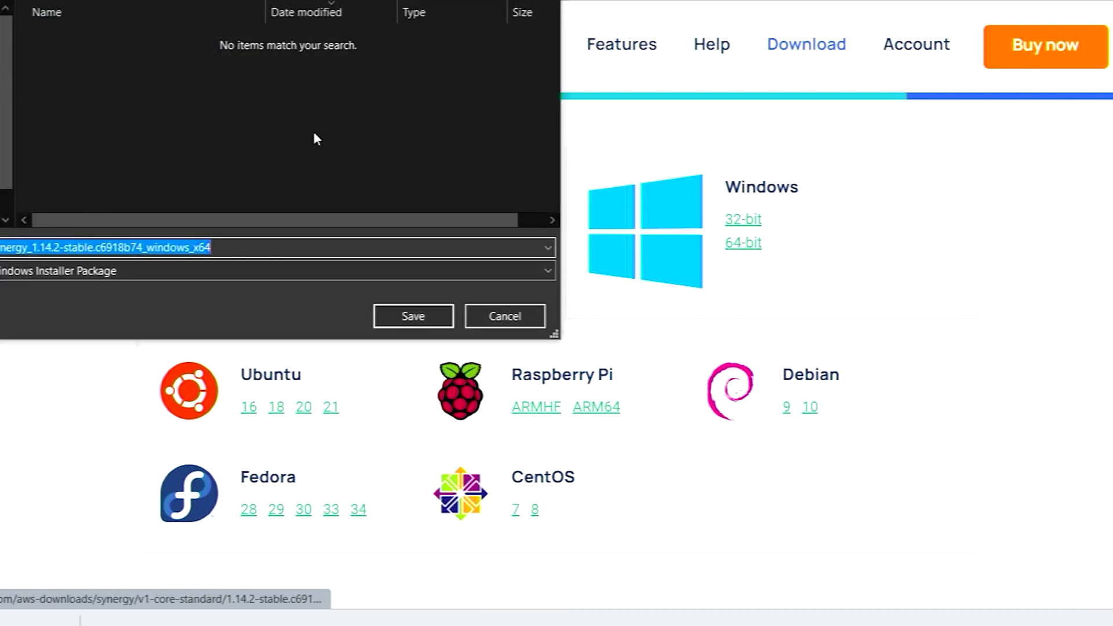
pyautogui.click(403, 314)
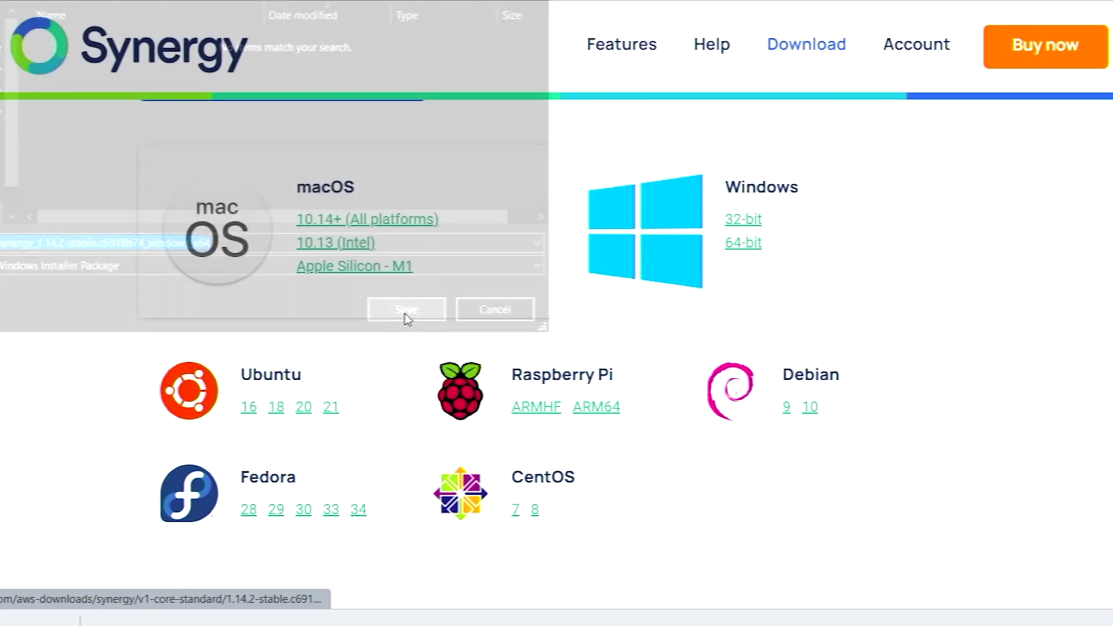
pyautogui.click(235, 619)
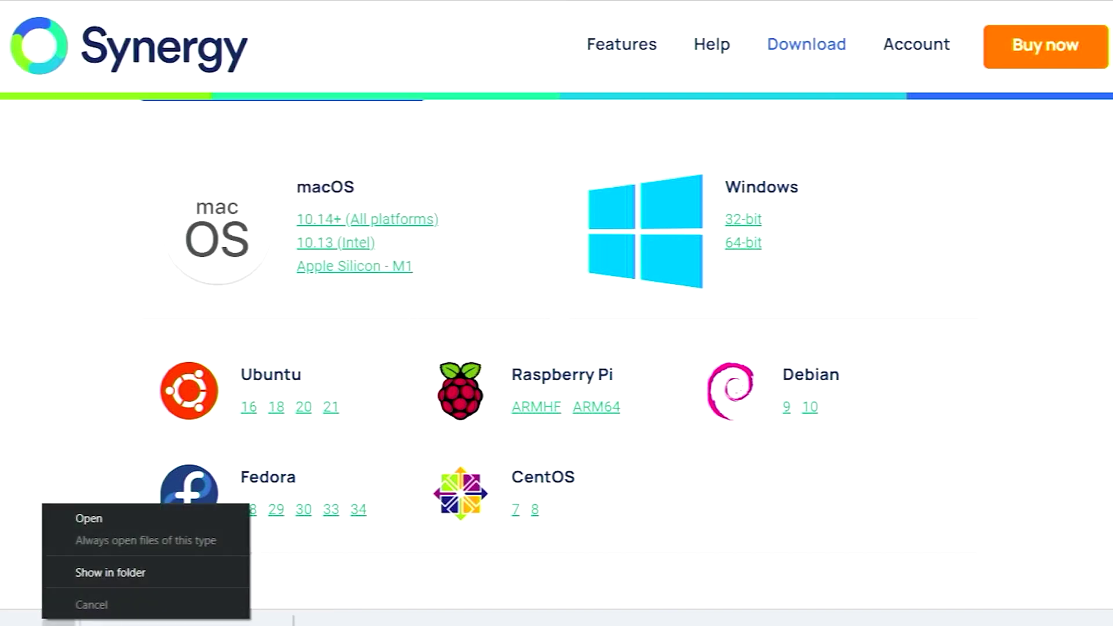
pyautogui.click(104, 574)
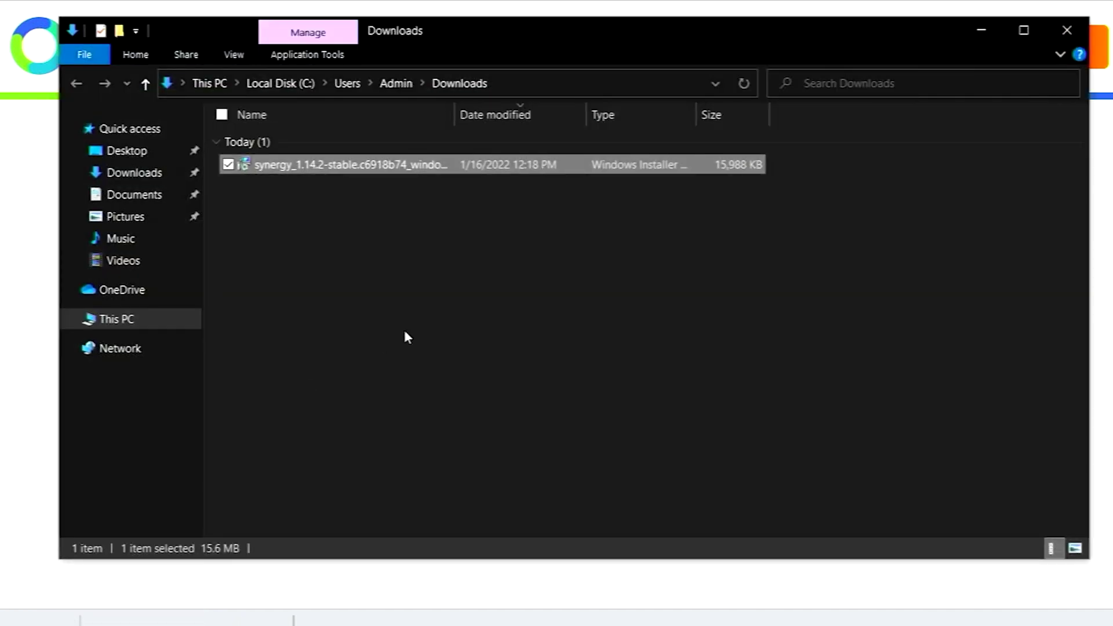
pyautogui.doubleClick(371, 168)
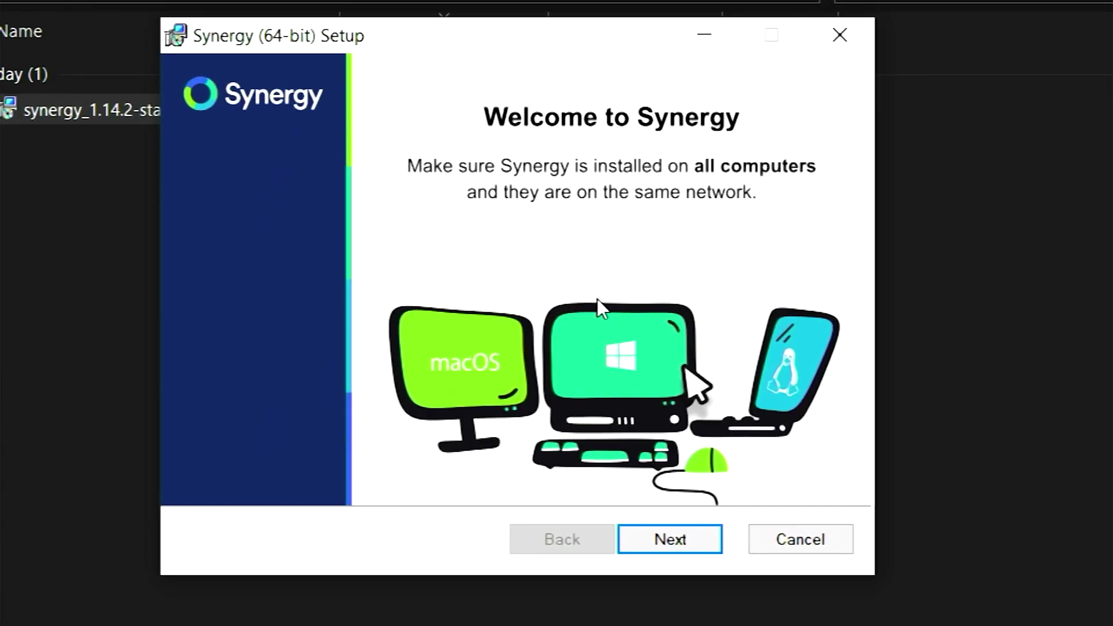
# Step: Install Synergy (64-bit) to C:\Program Files\Synergy\ with defaults, approving the UAC prompt, and finish
pyautogui.click(669, 544)
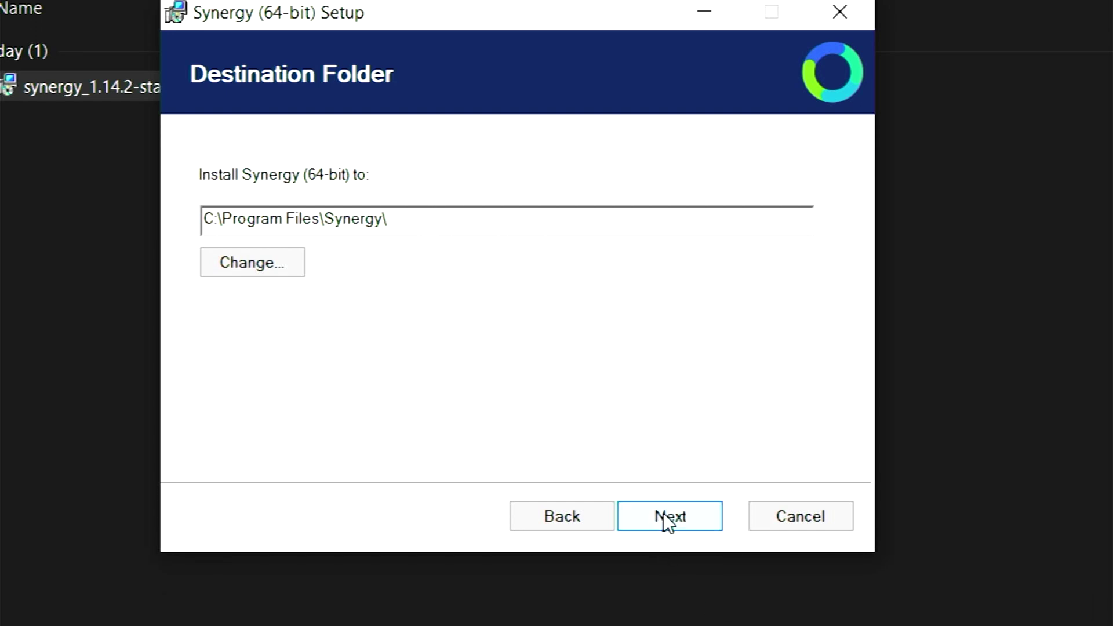
pyautogui.click(664, 514)
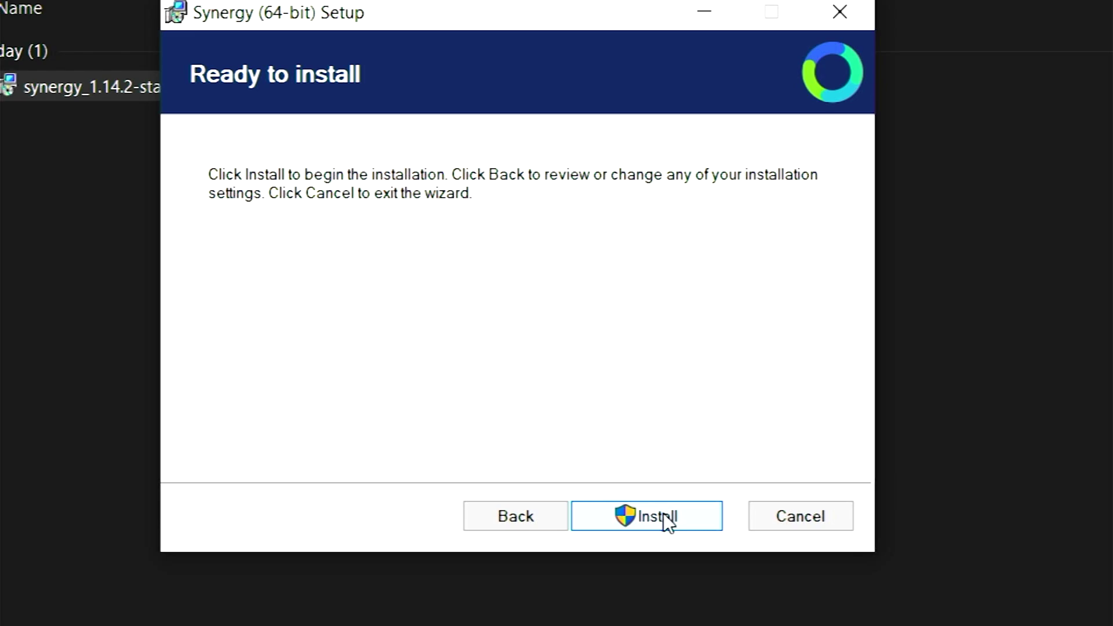
pyautogui.click(664, 514)
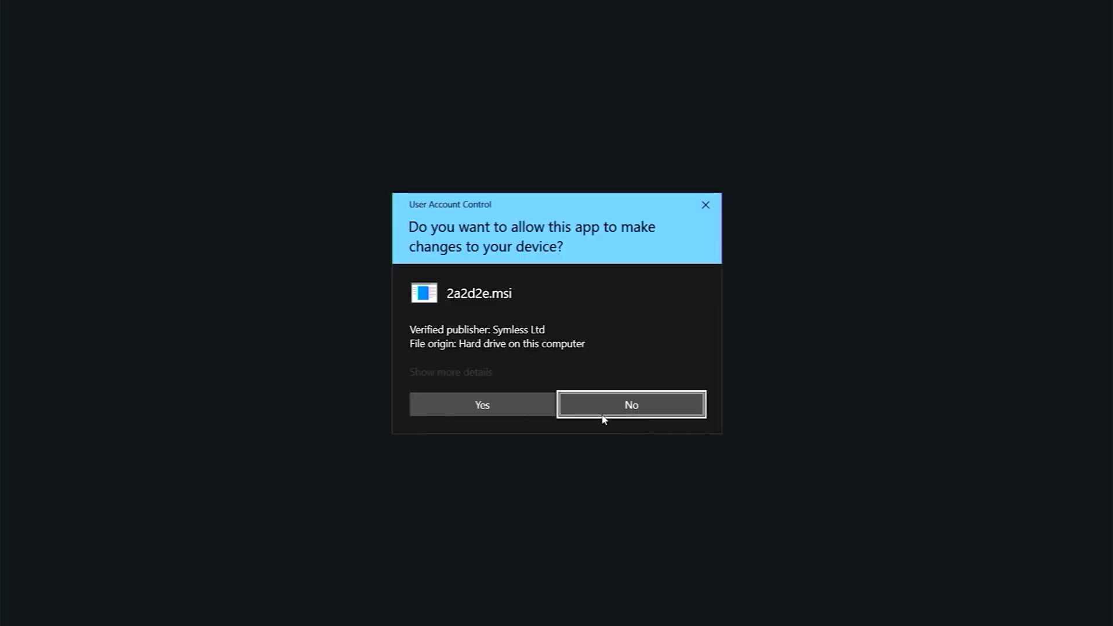
pyautogui.click(517, 409)
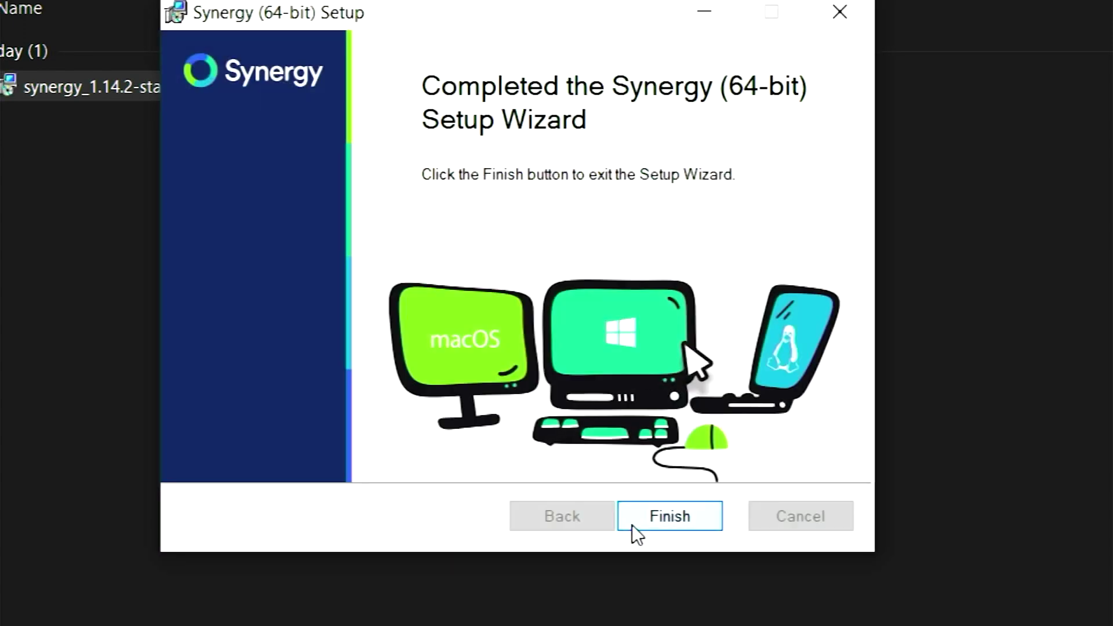
pyautogui.click(634, 529)
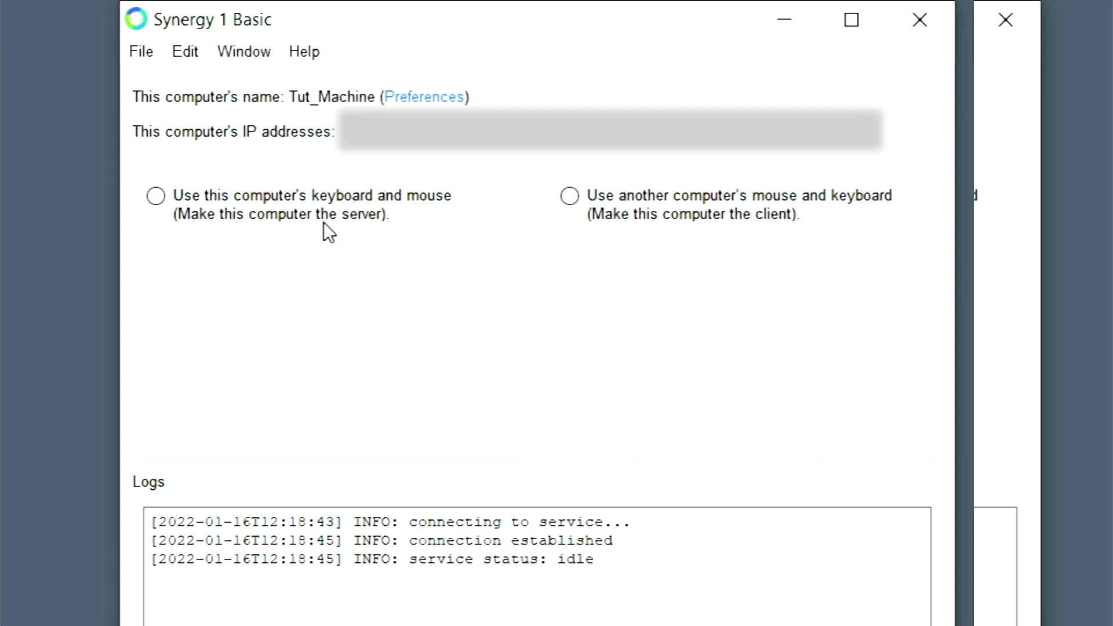
# Step: Switch Tut_Machine from the server option to client mode in Synergy 1
pyautogui.click(323, 221)
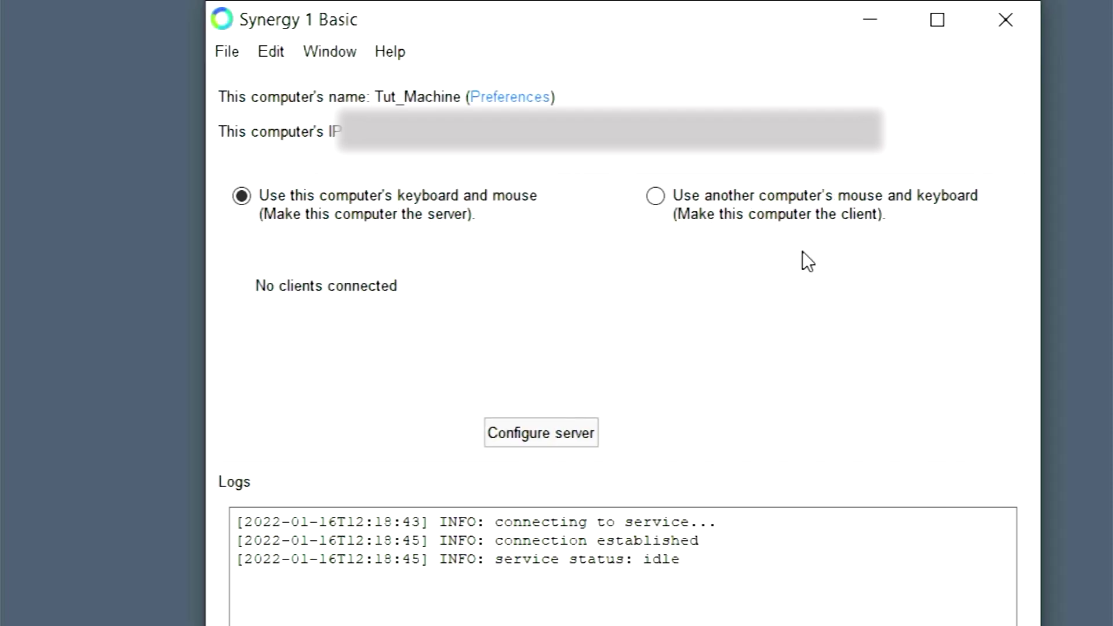
pyautogui.click(659, 198)
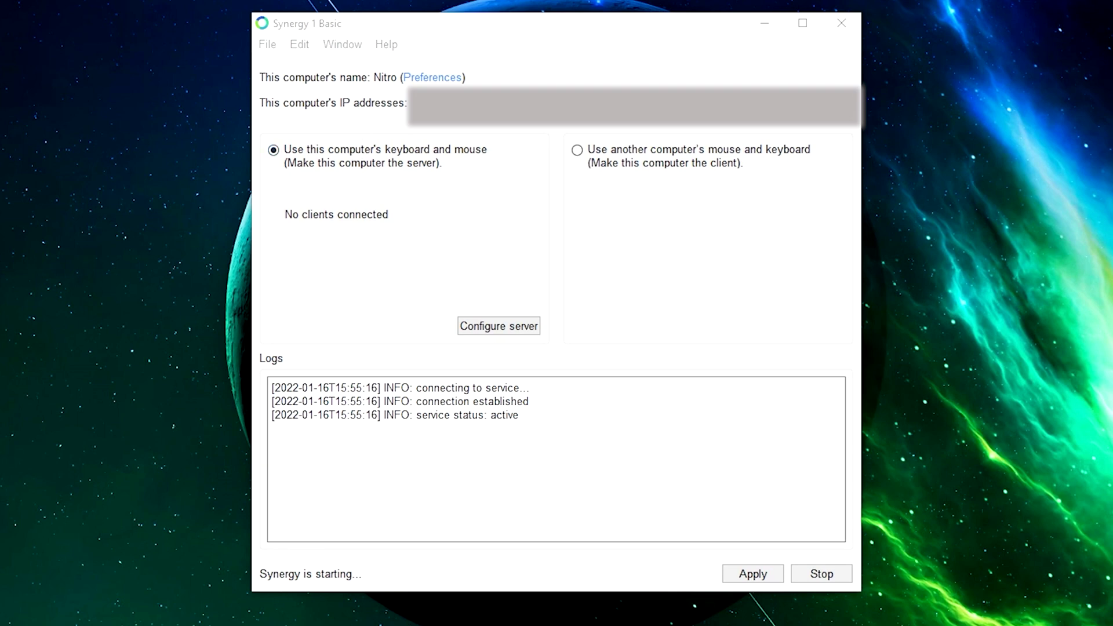
pyautogui.click(448, 78)
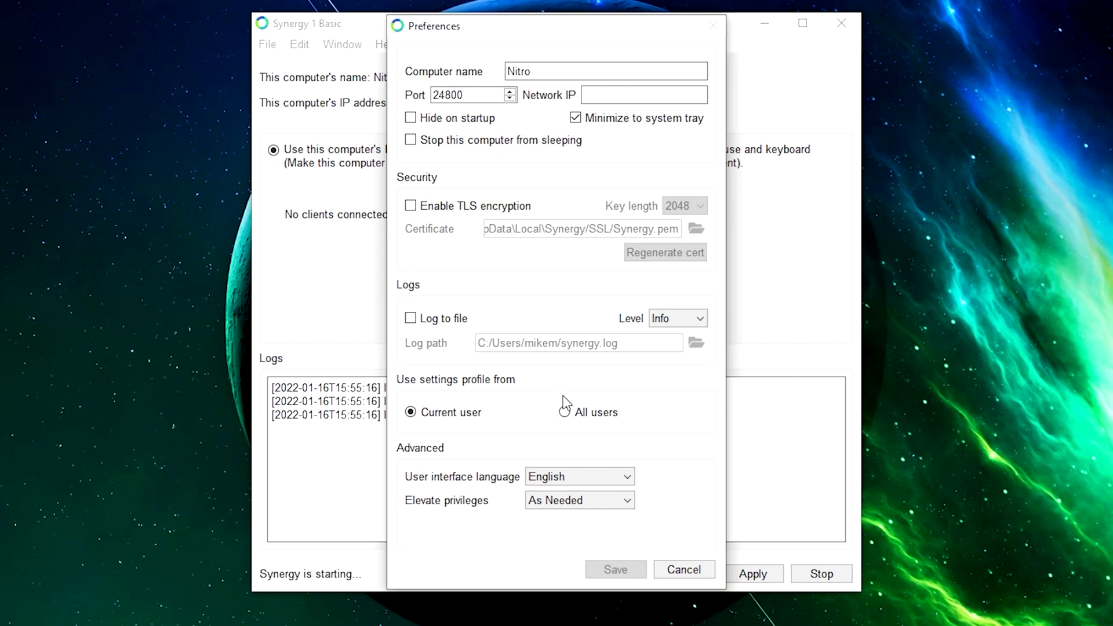
pyautogui.click(593, 100)
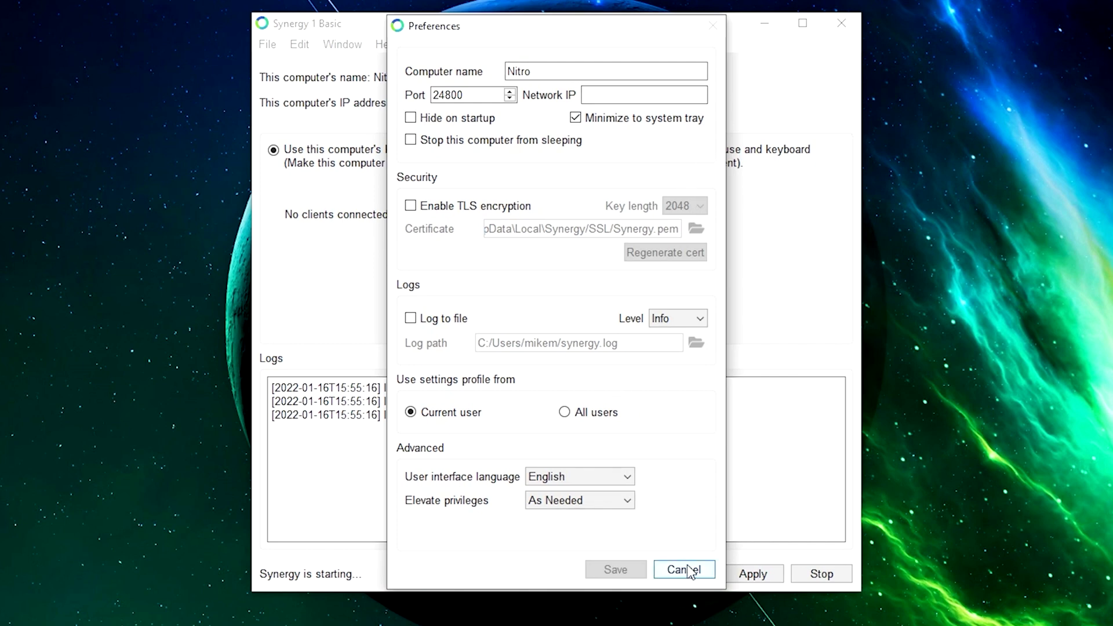
pyautogui.click(664, 571)
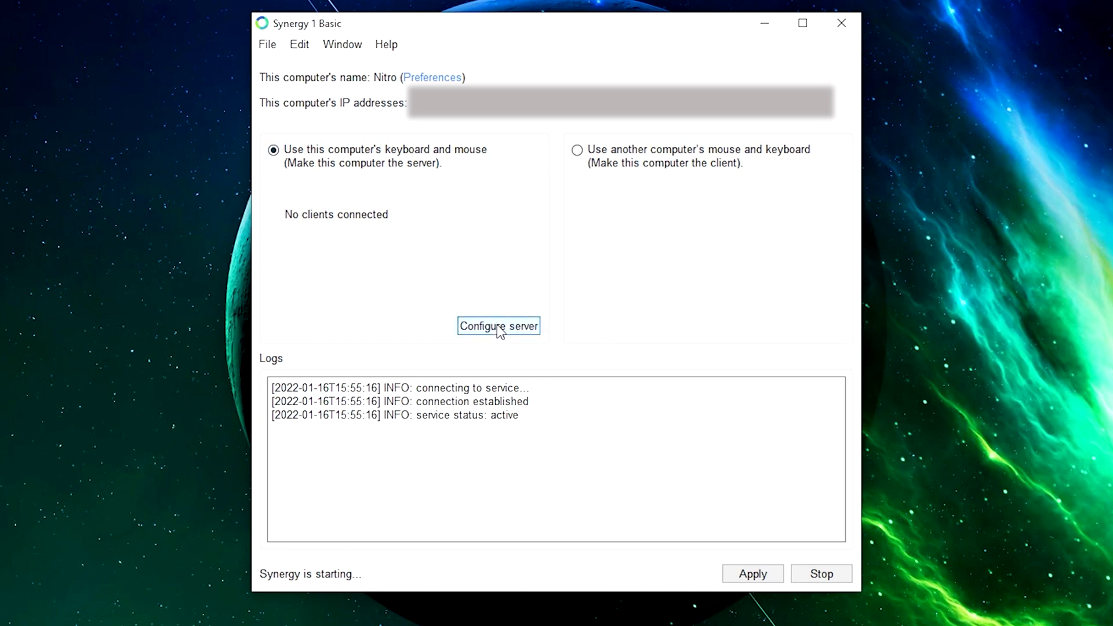
# Step: Review Nitro's screen layout grid under Configure server and confirm it with OK
pyautogui.click(527, 326)
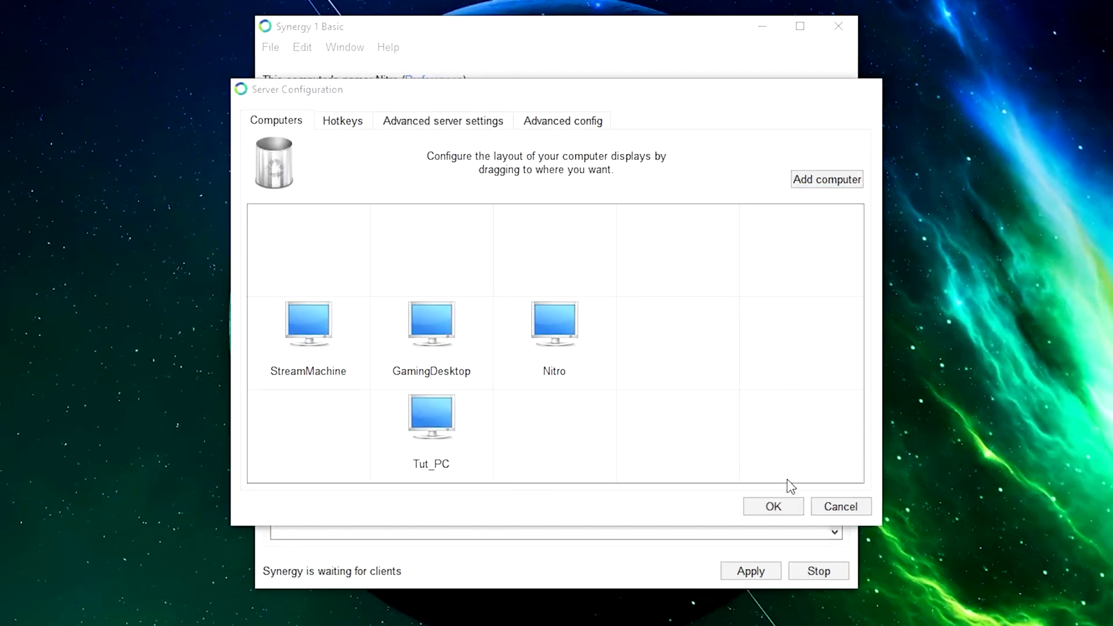
pyautogui.click(782, 509)
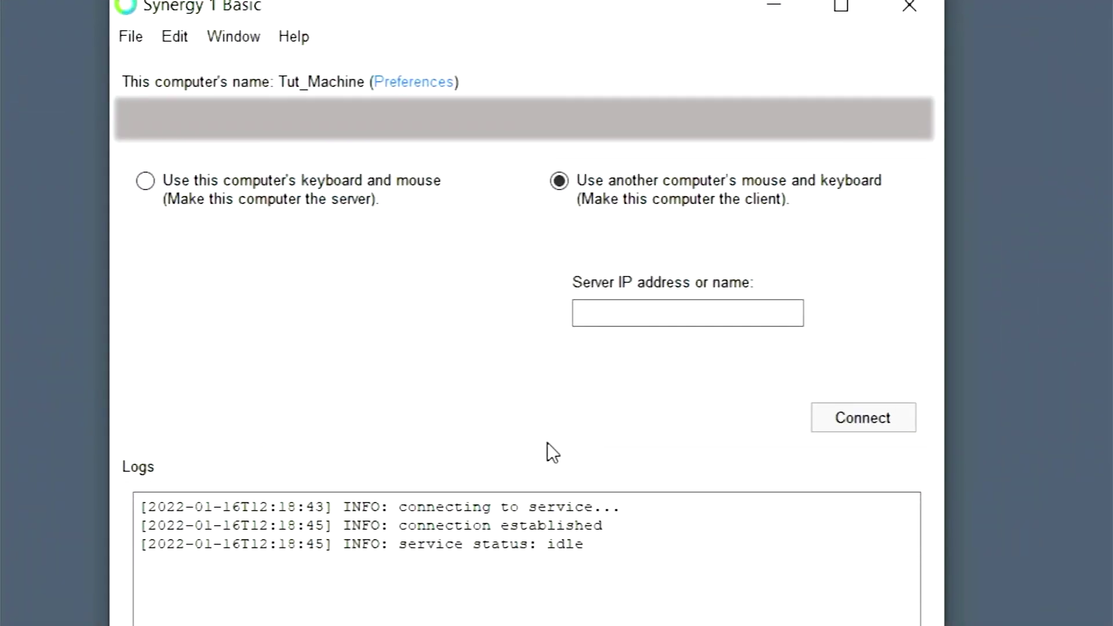
# Step: Enter the Nitro server's IP address on Tut_Machine and connect as a client
pyautogui.click(642, 316)
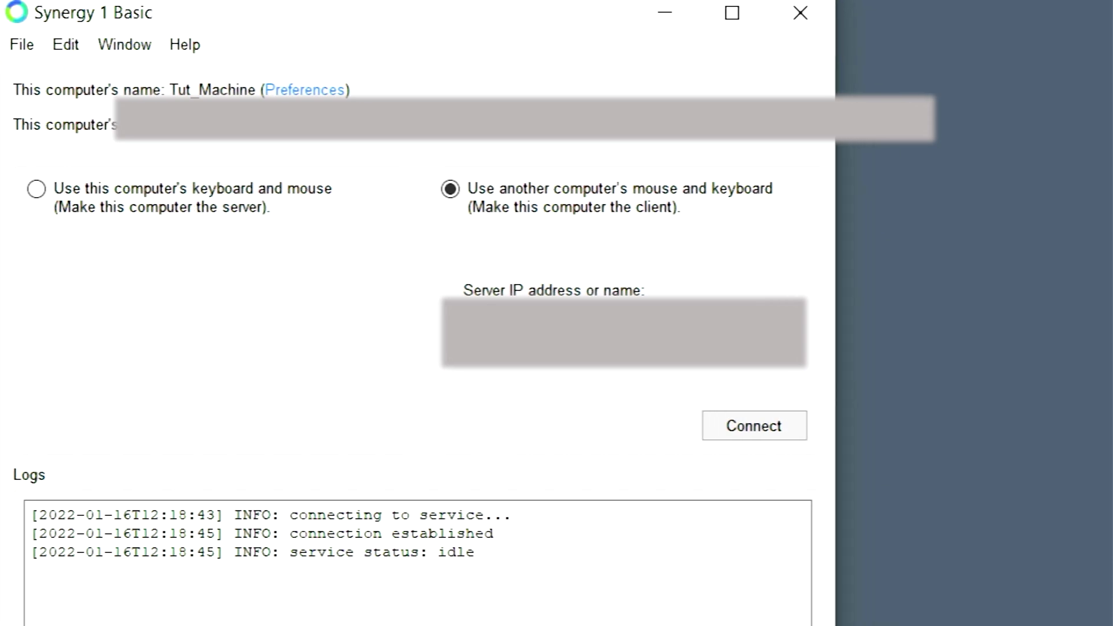
pyautogui.click(760, 439)
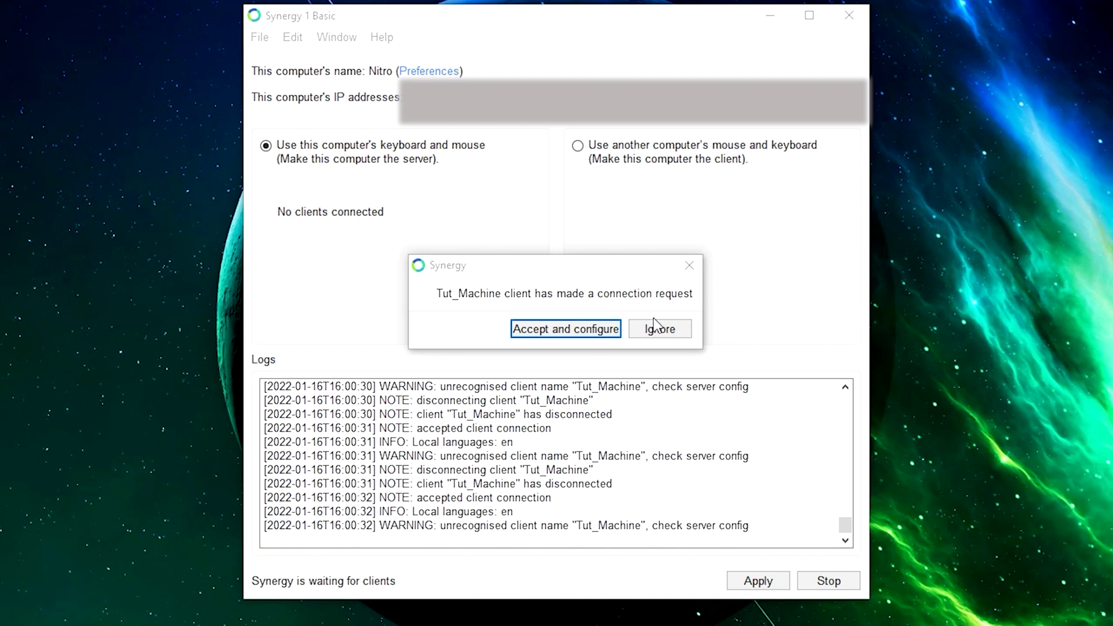
# Step: Accept Tut_Machine's request on Nitro, select Tut_PC in the layout, then confirm and apply on the client
pyautogui.click(579, 331)
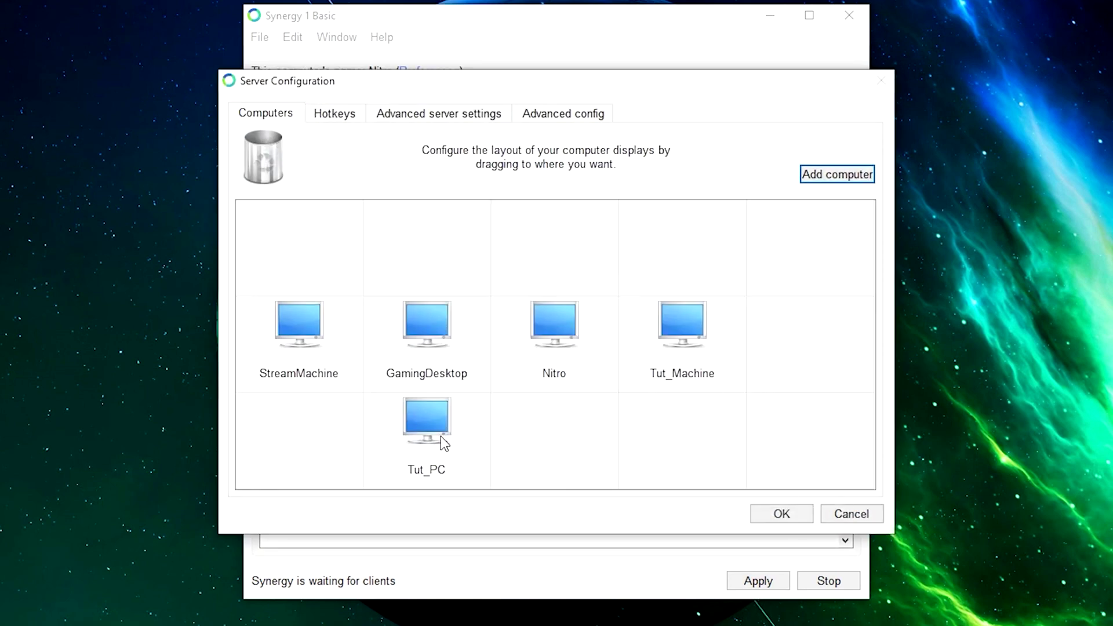
pyautogui.click(441, 436)
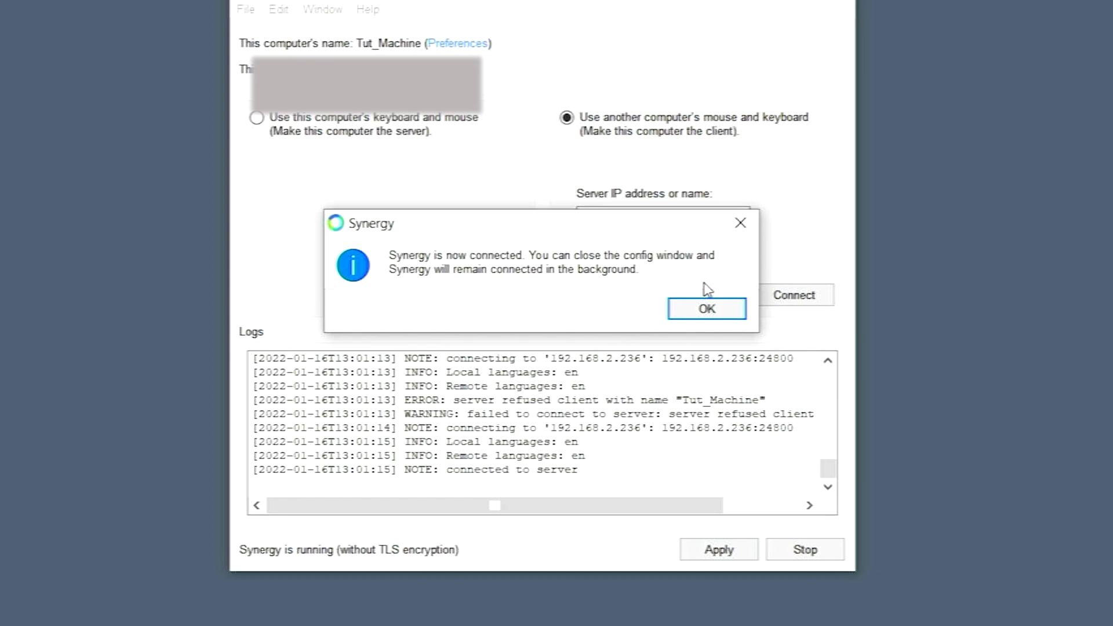
pyautogui.click(708, 308)
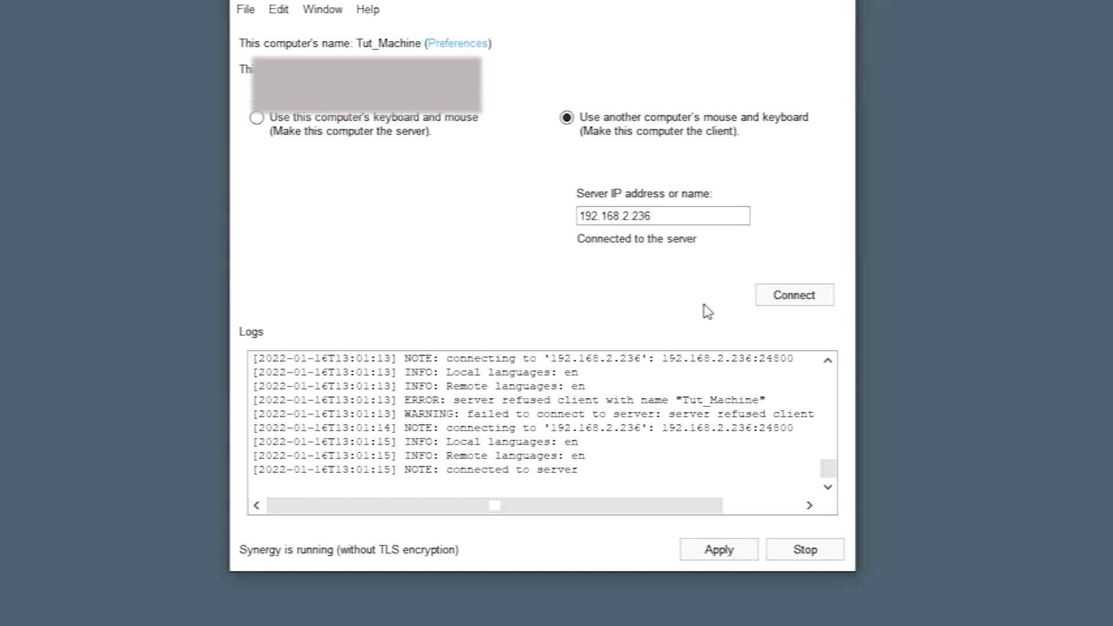
pyautogui.click(719, 554)
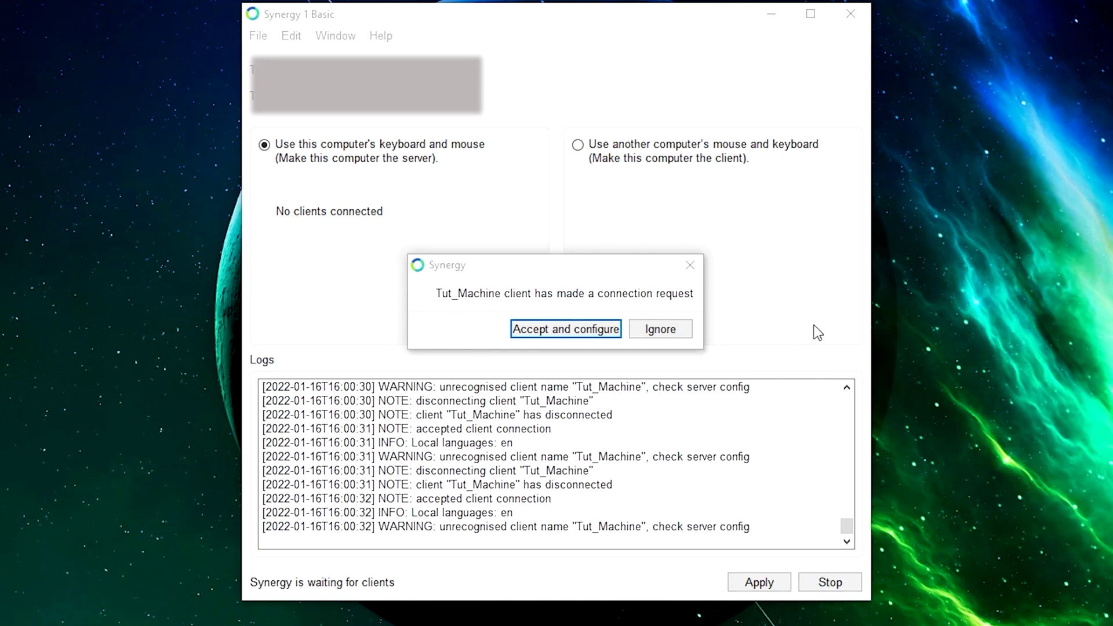
# Step: Accept Tut_Machine again and drag it into the grid cell between StreamMachine and GamingDesktop
pyautogui.click(572, 328)
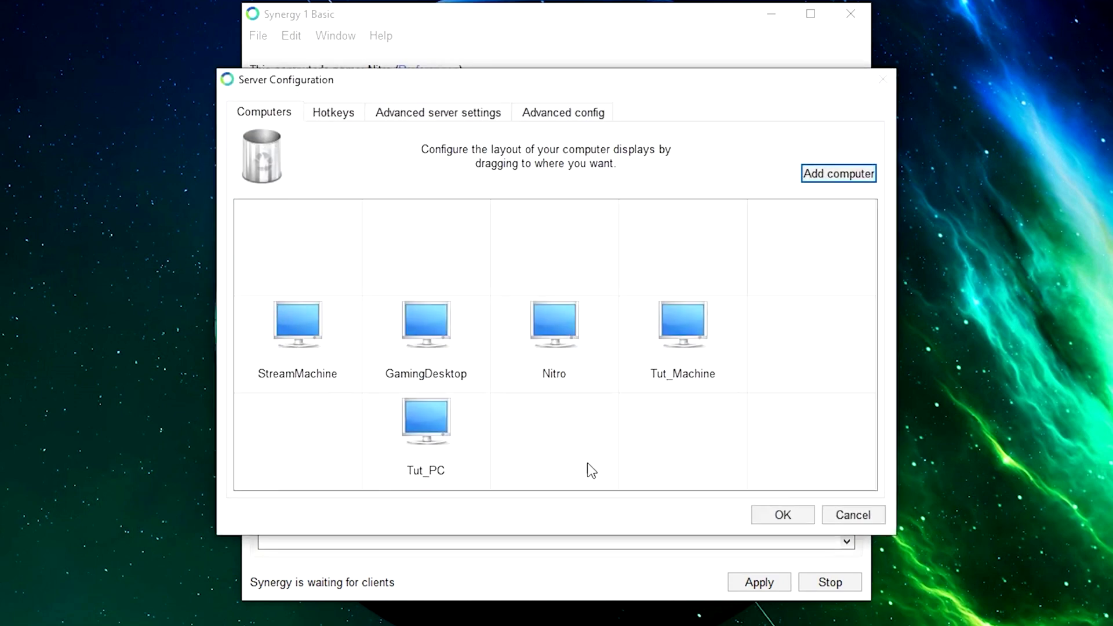
pyautogui.click(438, 441)
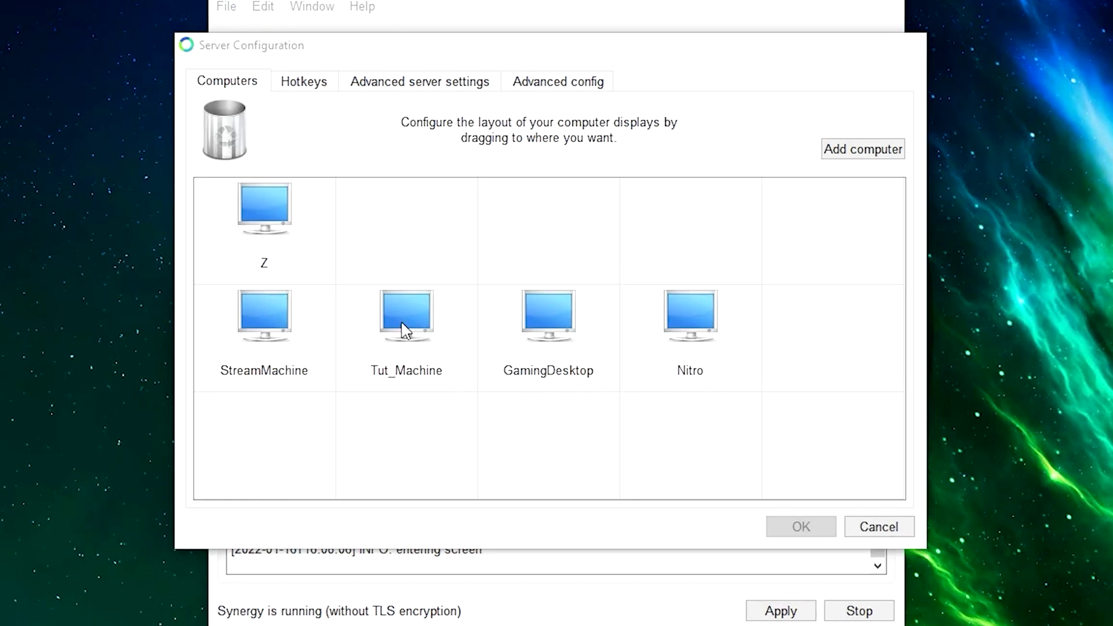
pyautogui.moveTo(405, 328); pyautogui.dragTo(400, 453)
pyautogui.moveTo(400, 328); pyautogui.dragTo(401, 322)
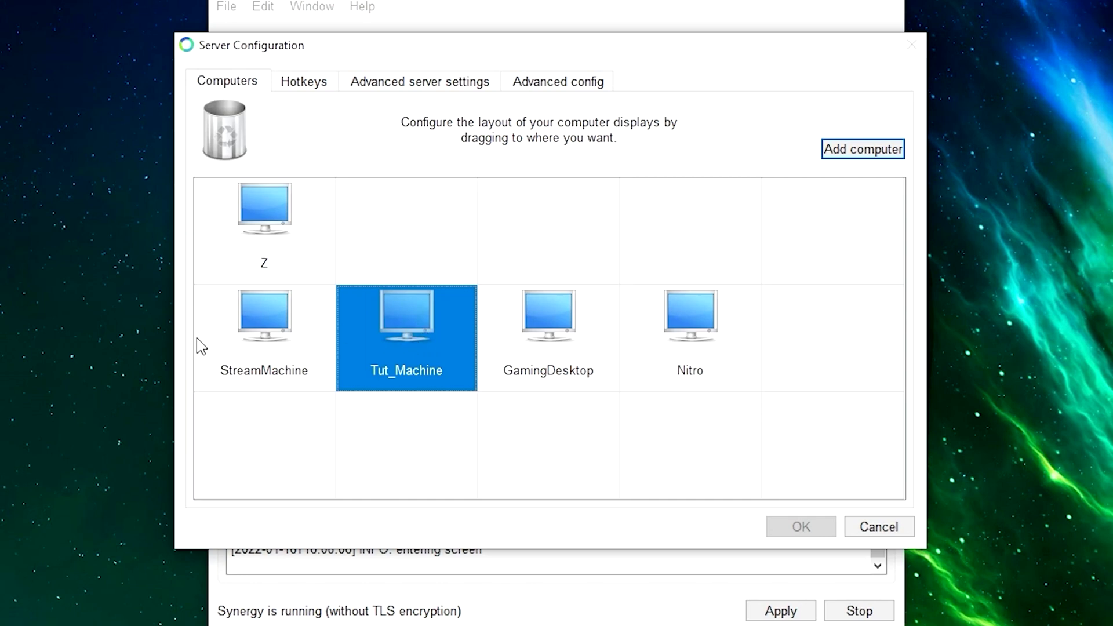